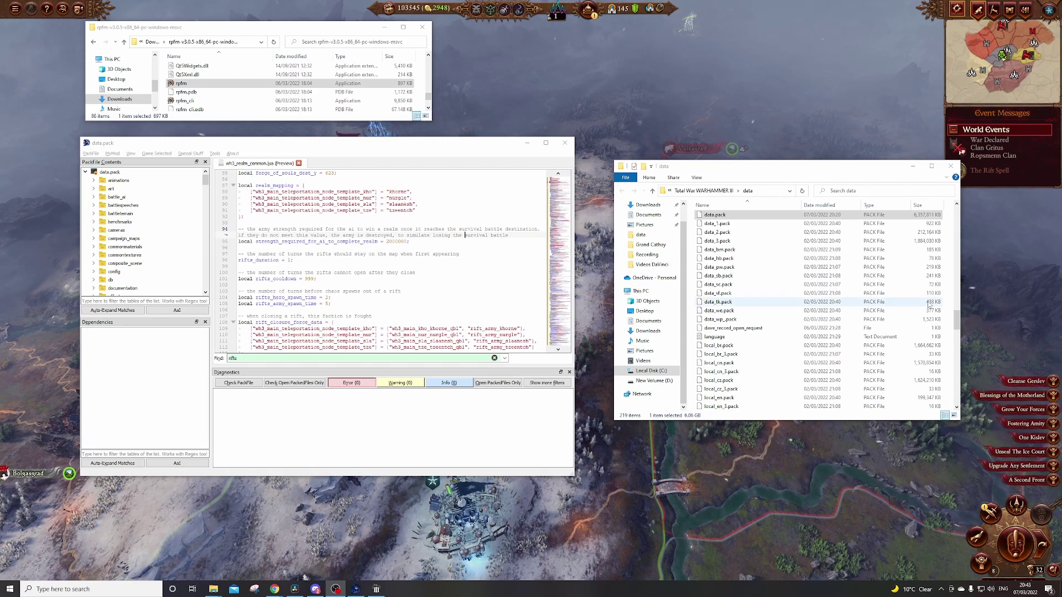
Step: Browse the game's install folder, peek into Backup, then open the data folder of pack files
{"action": "left_click", "coordinate": [703, 190]}
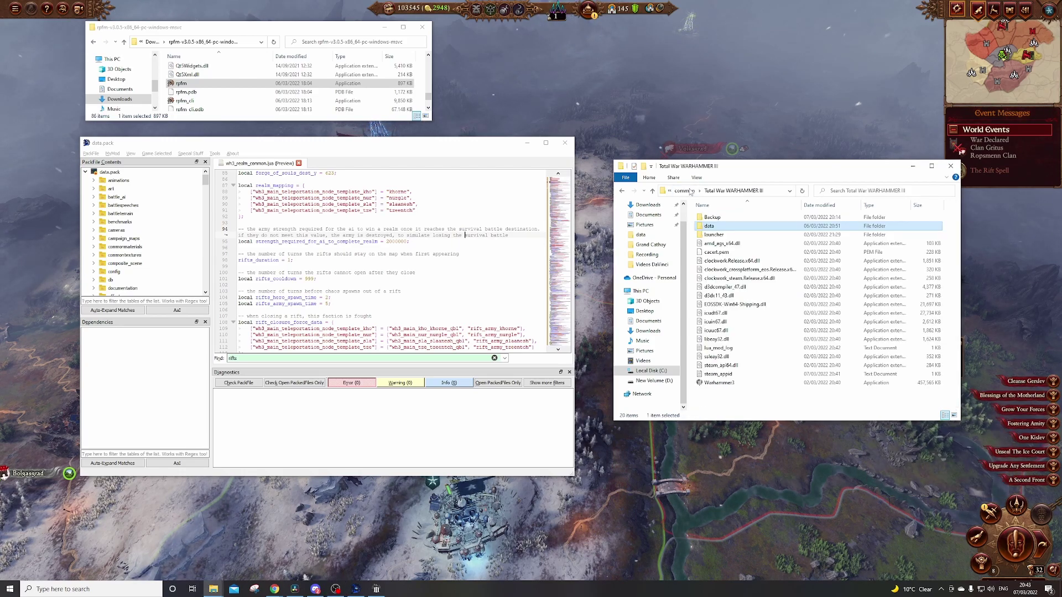
{"action": "double_click", "coordinate": [714, 219]}
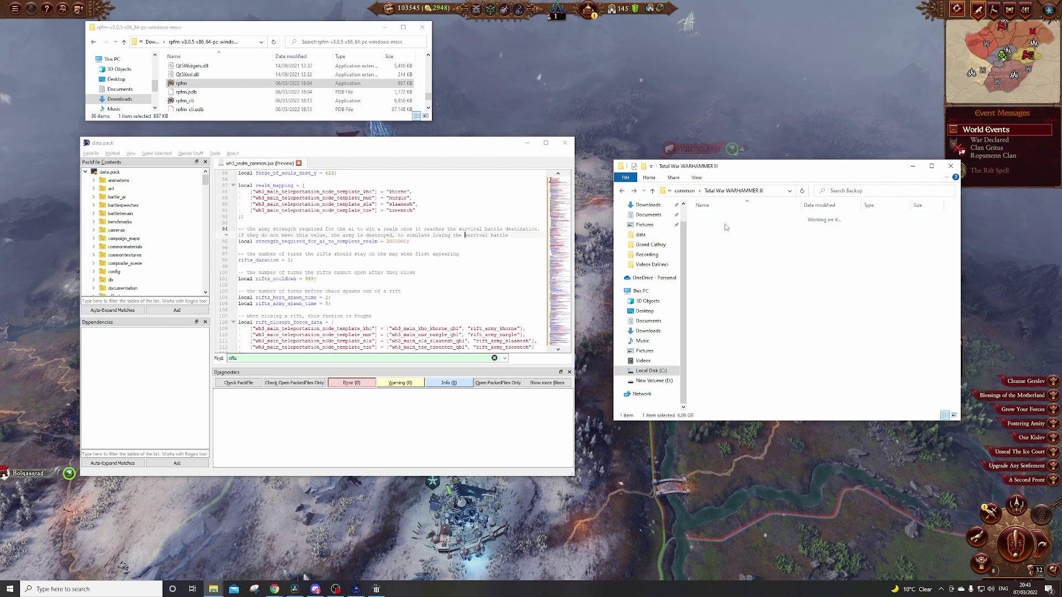
{"action": "key", "text": "BackSpace"}
{"action": "double_click", "coordinate": [761, 247]}
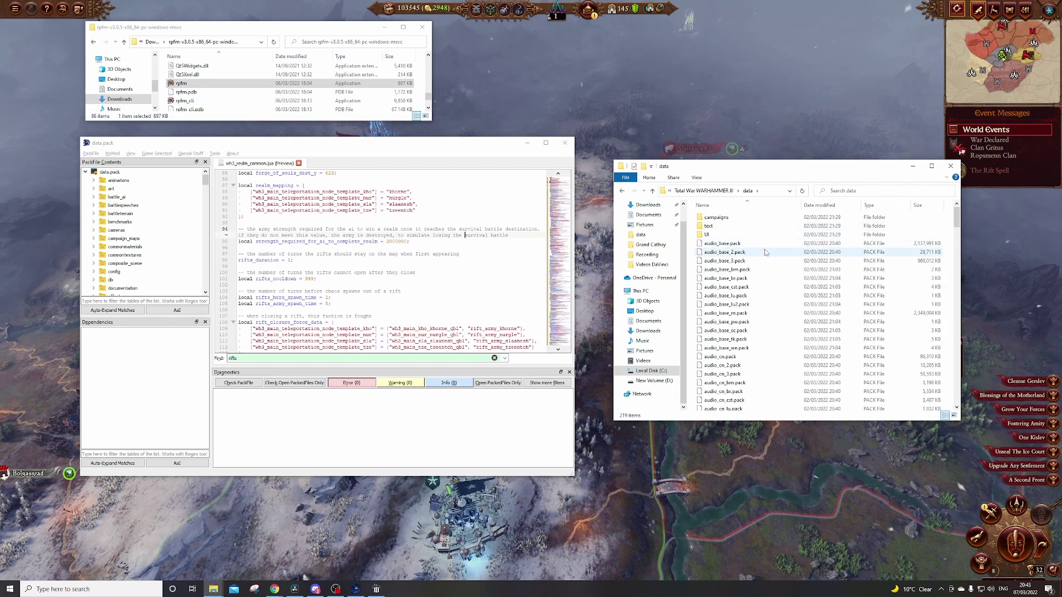
{"action": "scroll", "coordinate": [761, 249], "scroll_direction": "down", "scroll_amount": 12}
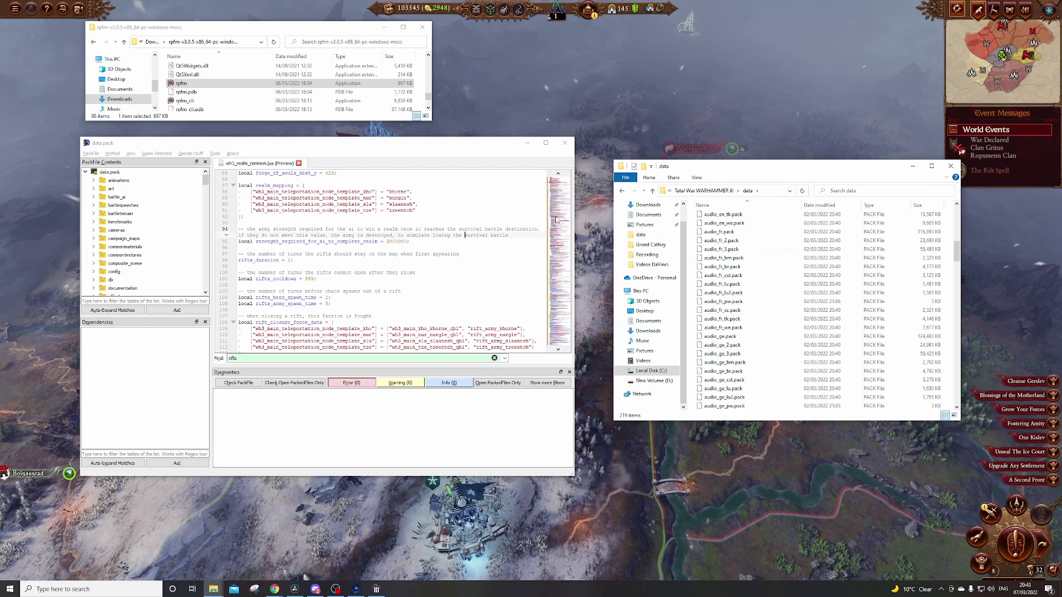
Step: View the General page of RPFM preferences from the PackFile menu, then close preferences
{"action": "left_click", "coordinate": [90, 154]}
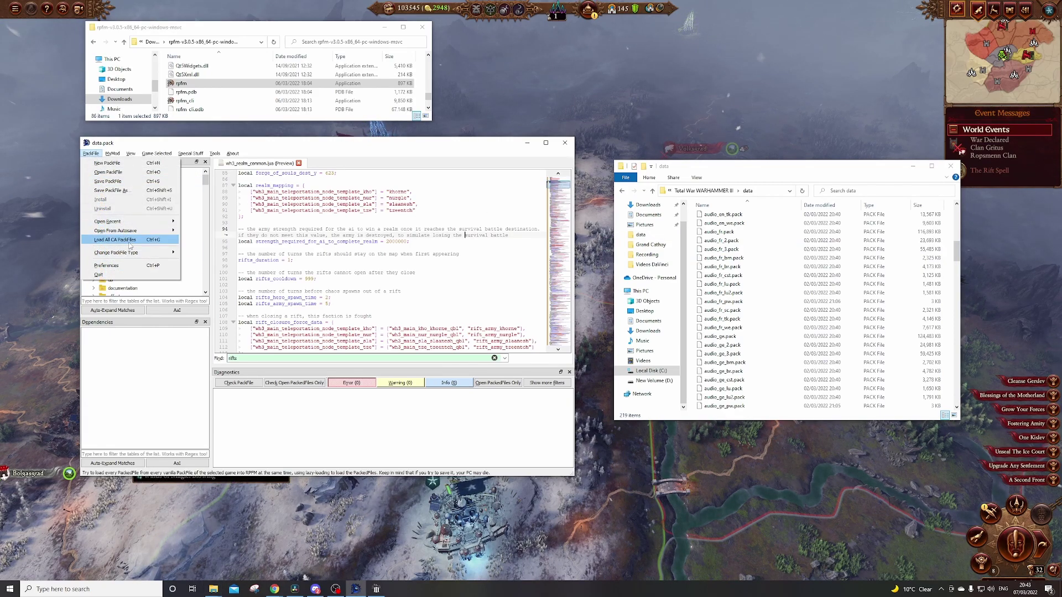
{"action": "mouse_move", "coordinate": [117, 253]}
{"action": "left_click", "coordinate": [121, 265]}
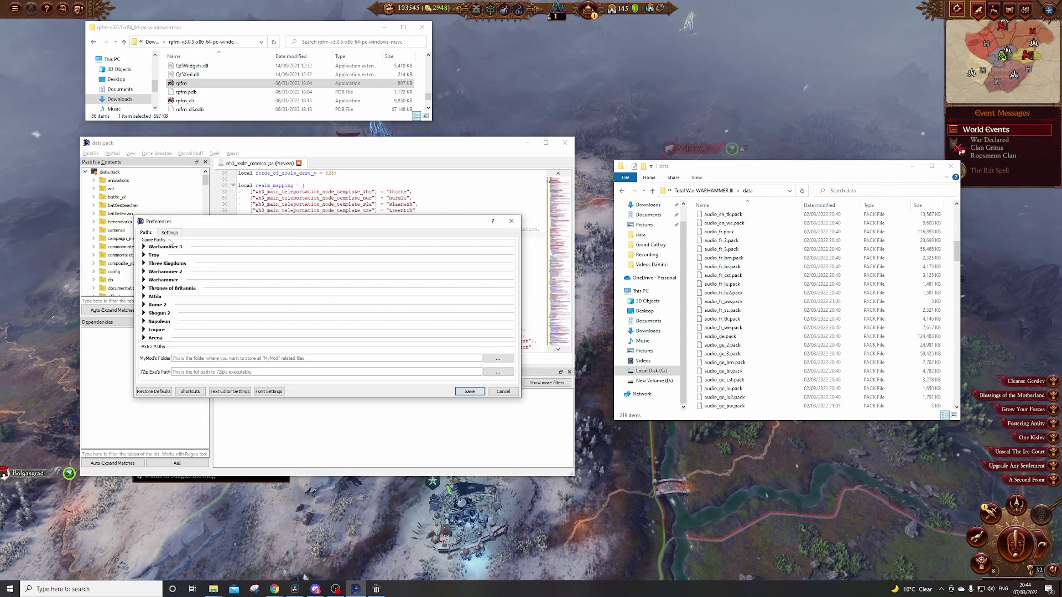
{"action": "left_click", "coordinate": [169, 235]}
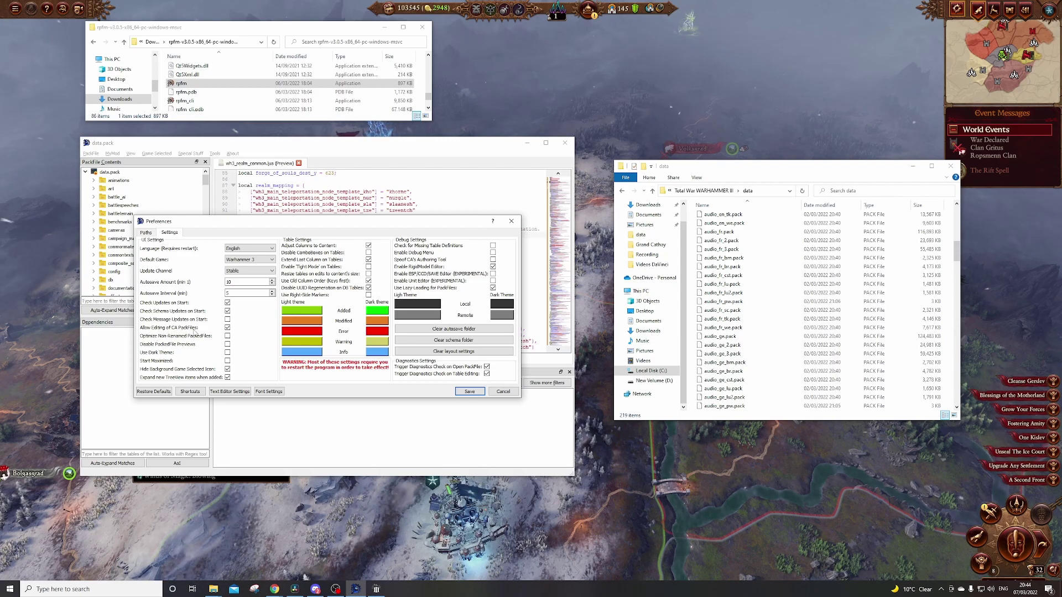
{"action": "left_click", "coordinate": [503, 391]}
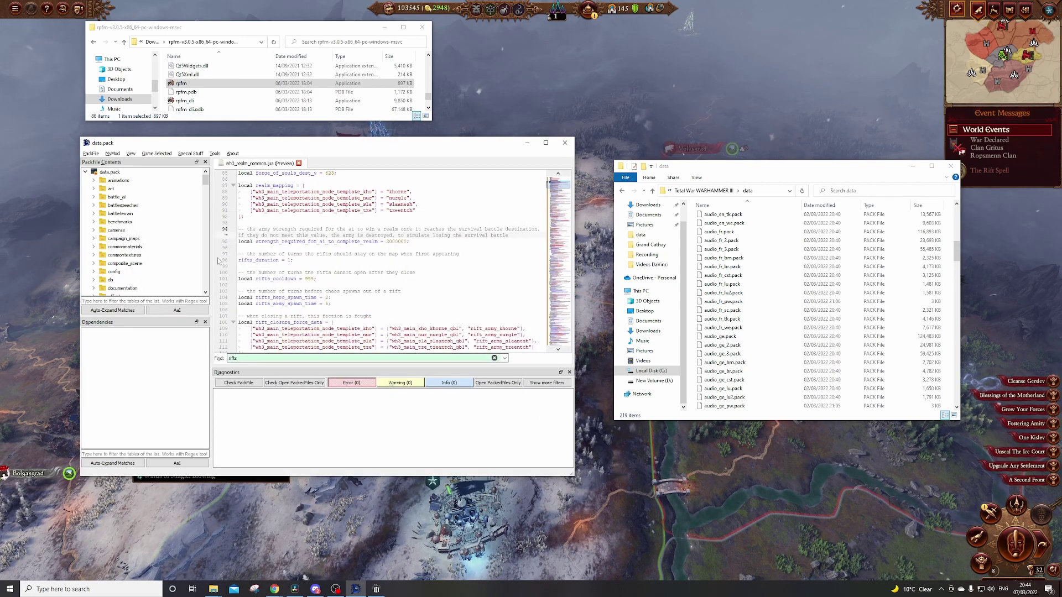
Step: Browse the PackFile and neighbouring menu bar menus, then dismiss them
{"action": "left_click", "coordinate": [93, 154]}
{"action": "key", "text": "Right"}
{"action": "key", "text": "Right"}
{"action": "key", "text": "Right"}
{"action": "key", "text": "Right"}
{"action": "key", "text": "Right"}
{"action": "key", "text": "Right"}
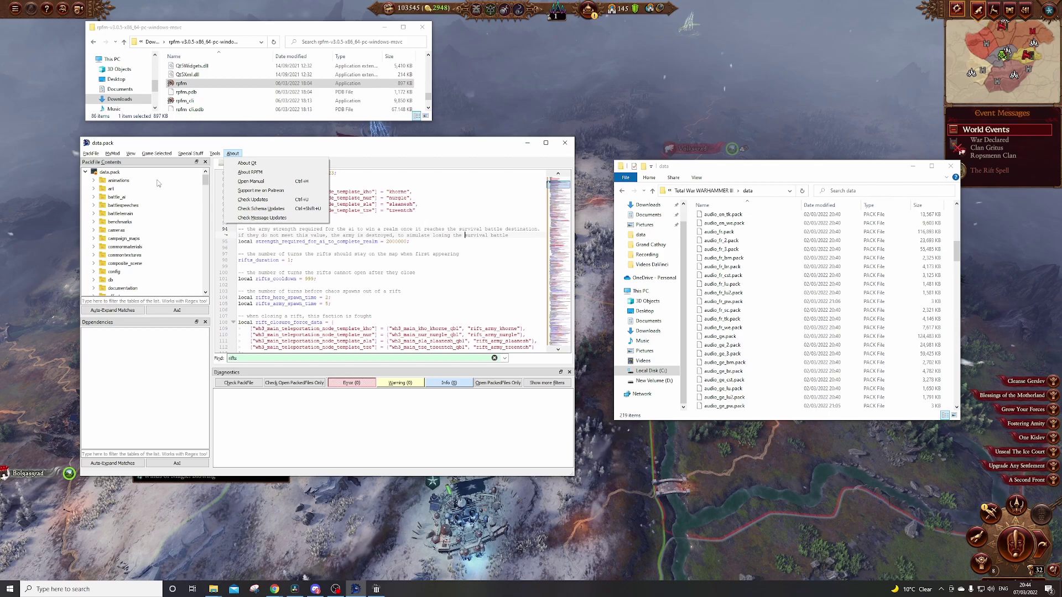
{"action": "key", "text": "Escape"}
{"action": "left_click", "coordinate": [122, 180]}
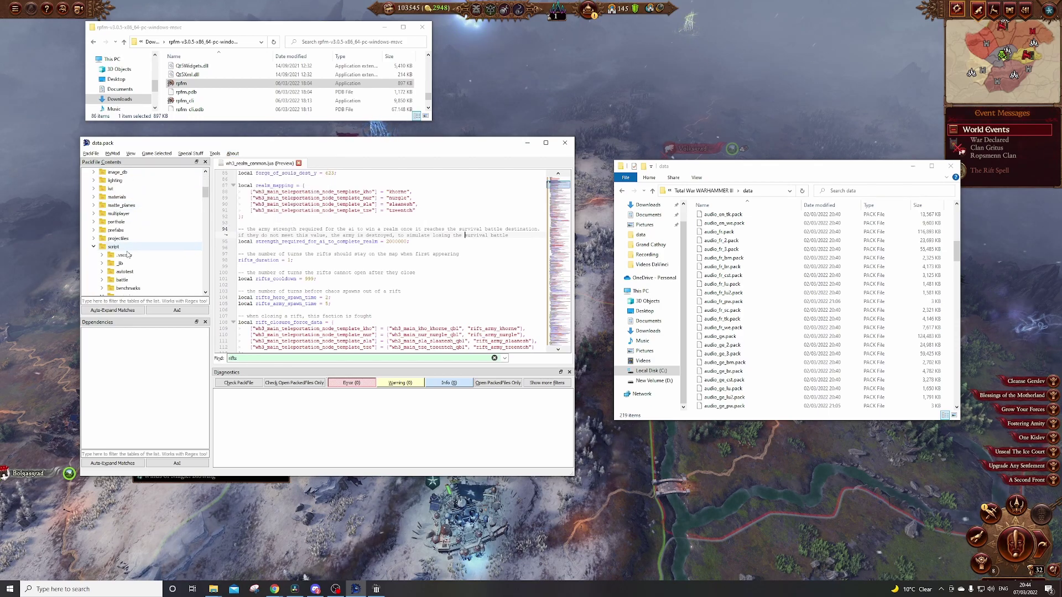
{"action": "scroll", "coordinate": [152, 217], "scroll_direction": "down", "scroll_amount": 10}
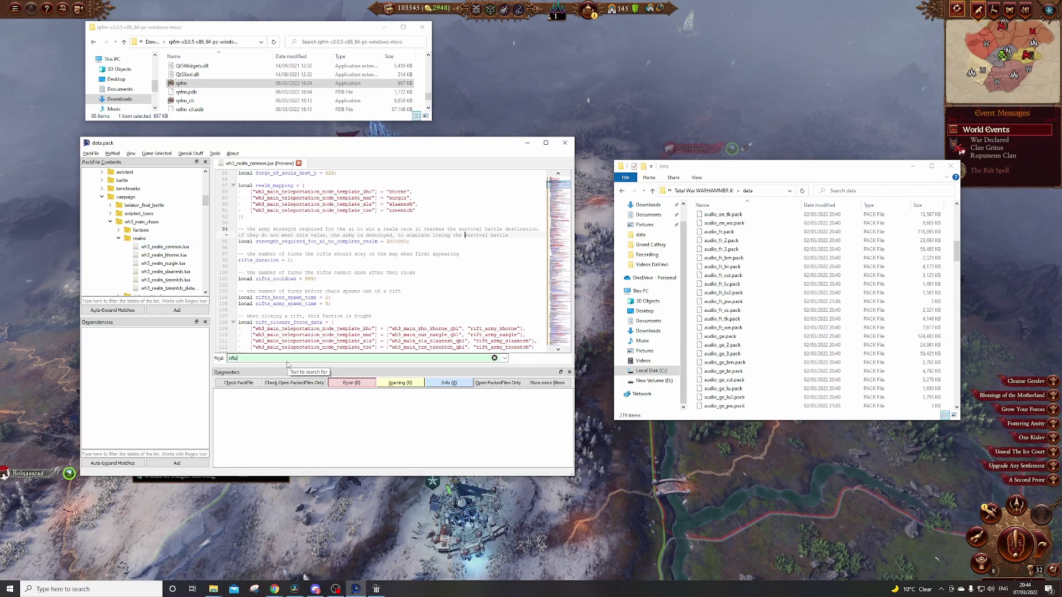
{"action": "scroll", "coordinate": [328, 286], "scroll_direction": "up", "scroll_amount": 1}
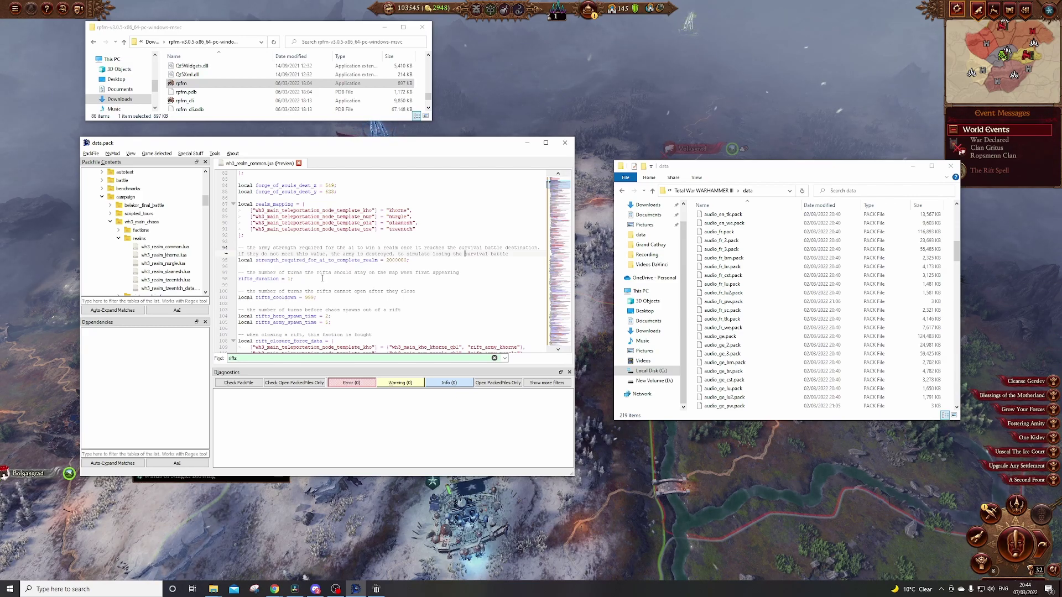
Step: Switch from RPFM back to the running Total War: WARHAMMER III campaign
{"action": "left_click", "coordinate": [305, 577]}
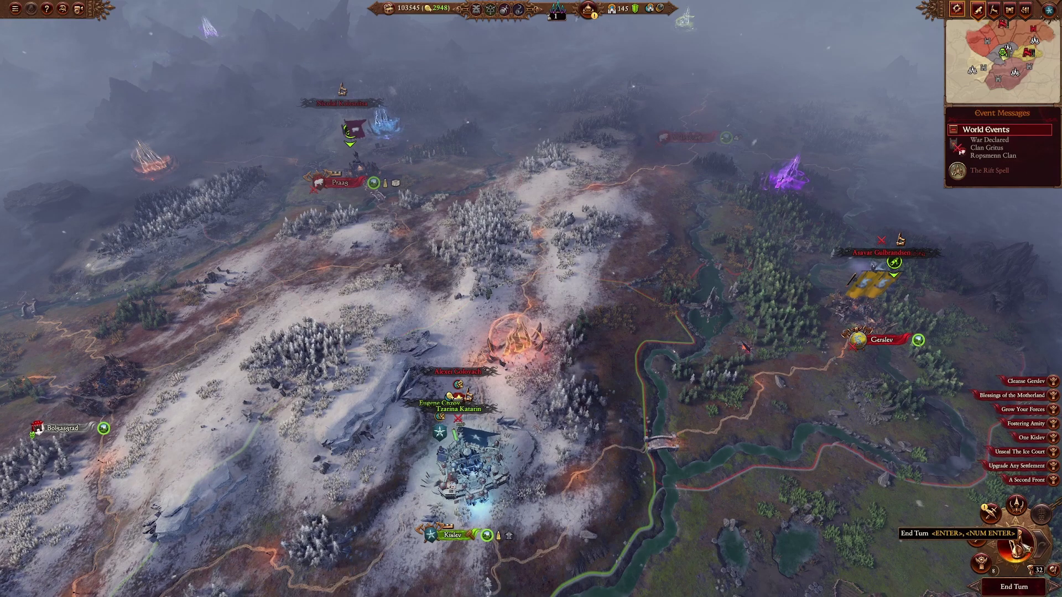
Step: End the turn, then dismiss the Realm of the Sorcerer Entered and Daemonic Frenzy popups
{"action": "left_click", "coordinate": [1016, 541]}
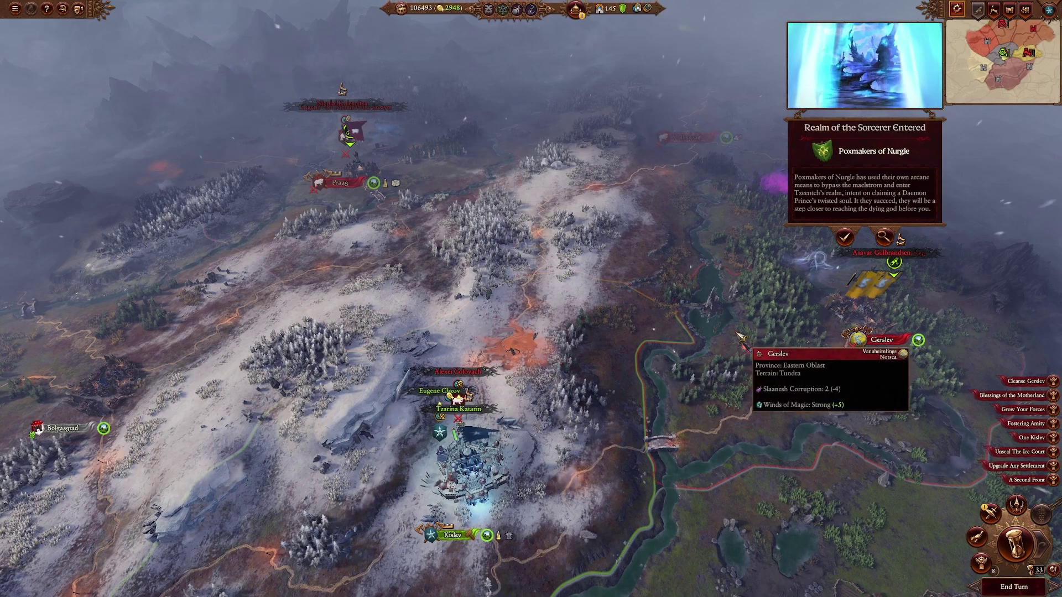
{"action": "left_click", "coordinate": [844, 238]}
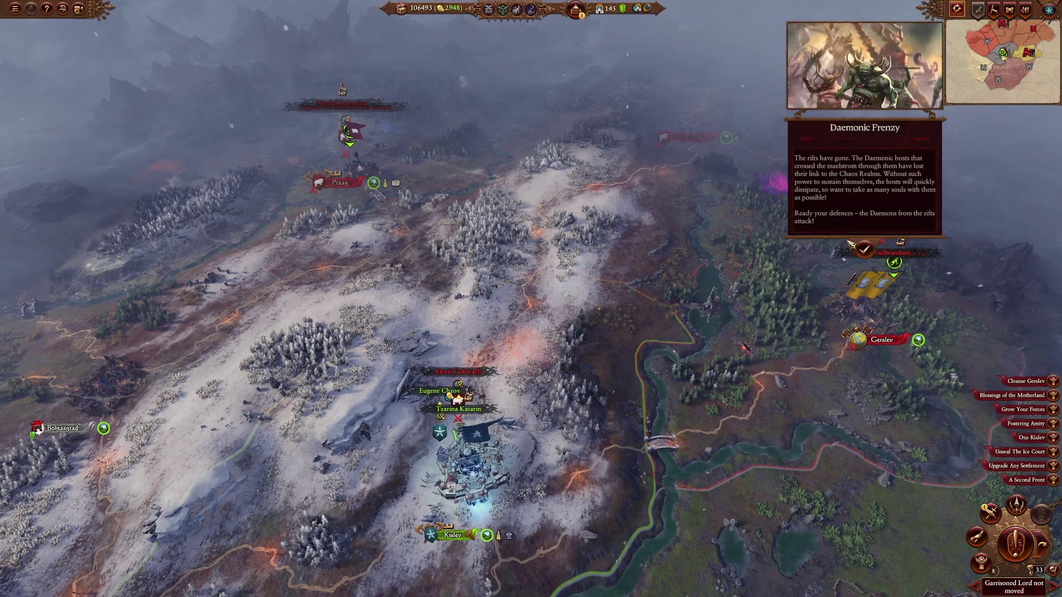
{"action": "left_click", "coordinate": [863, 248]}
{"action": "mouse_move", "coordinate": [575, 9]}
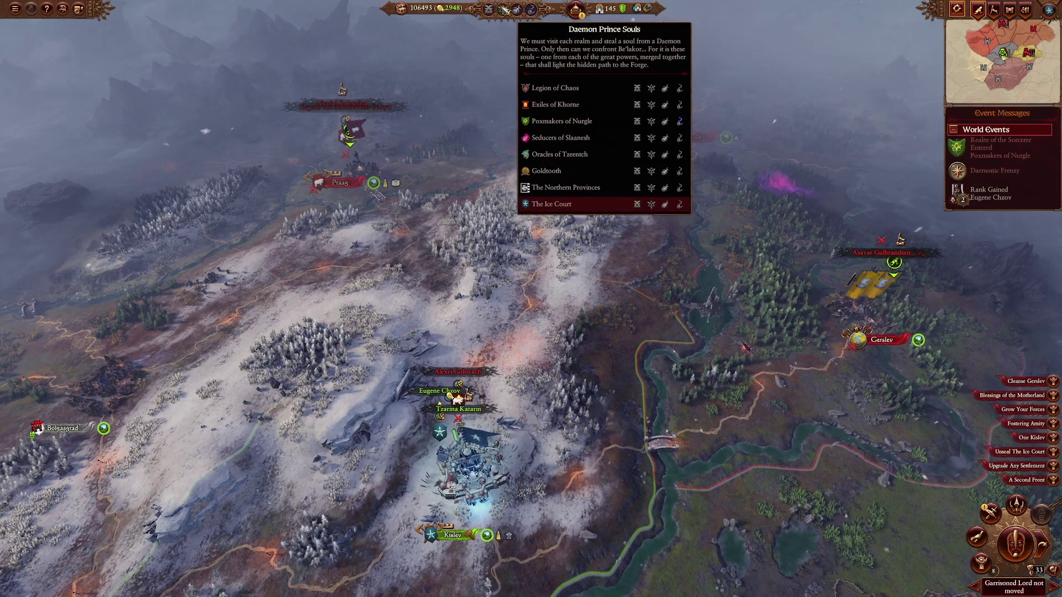